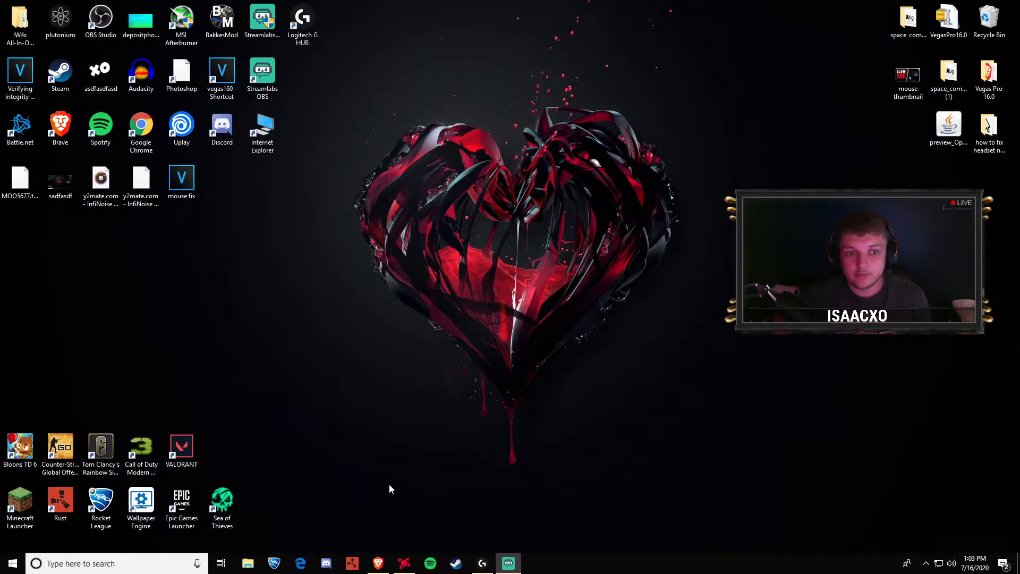
- Bring up the Radeon Software window on its Home dashboard, then close it
{"action": "left_click", "coordinate": [406, 565]}
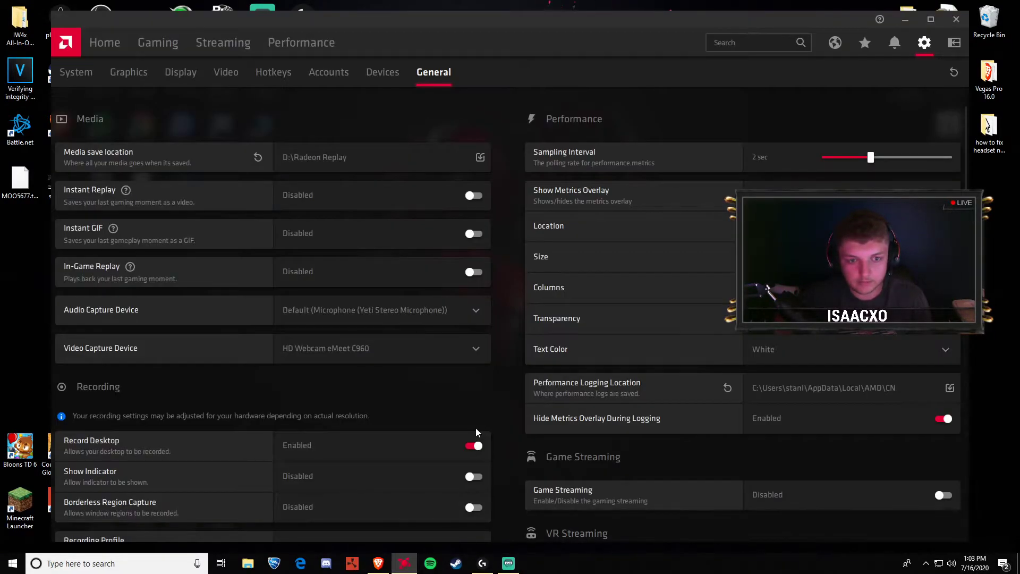
{"action": "left_click", "coordinate": [109, 43]}
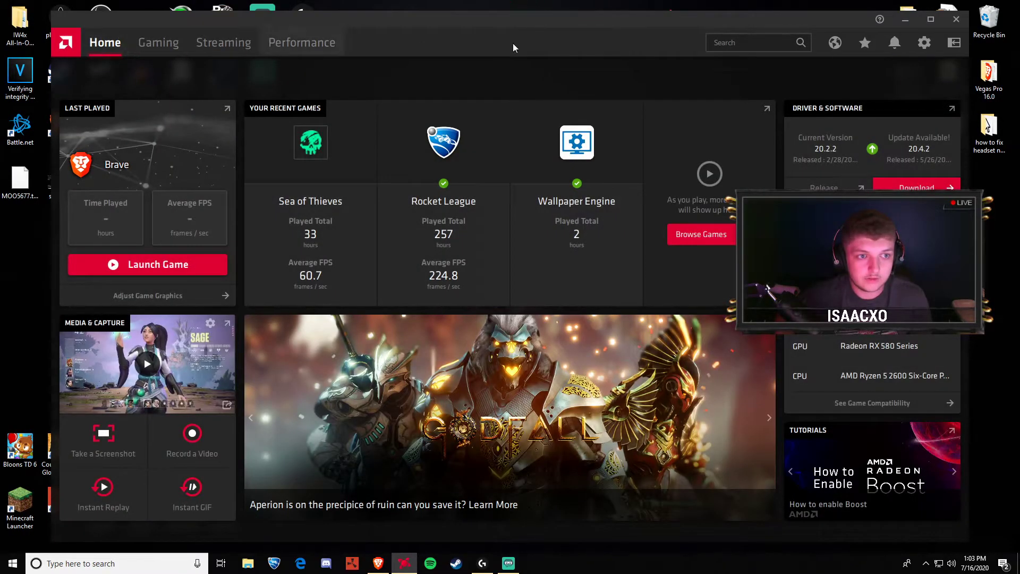
{"action": "left_click", "coordinate": [948, 21]}
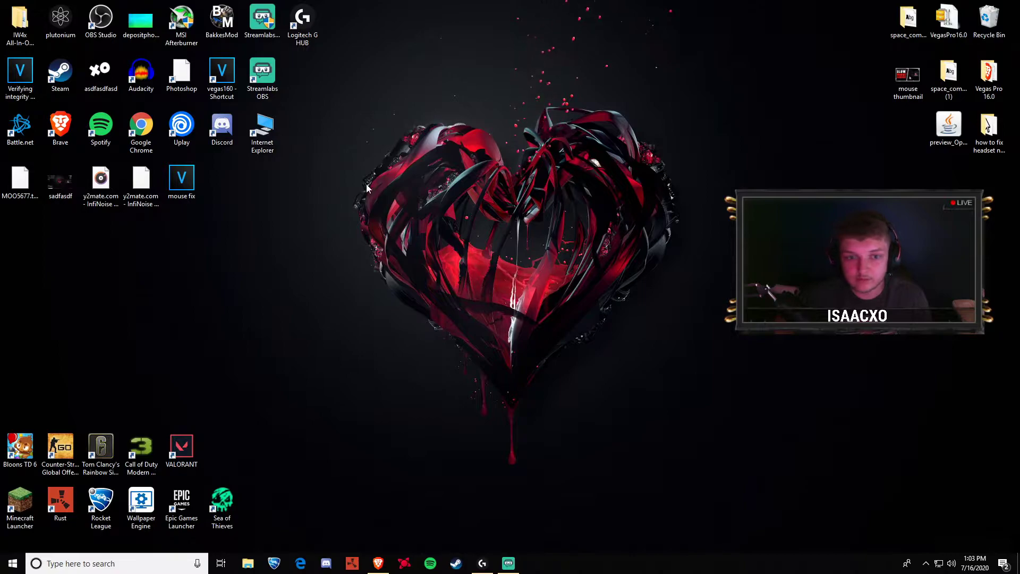
- Relaunch AMD Radeon Software from the desktop's right-click menu
{"action": "left_click_drag", "start_coordinate": [331, 87], "coordinate": [494, 302]}
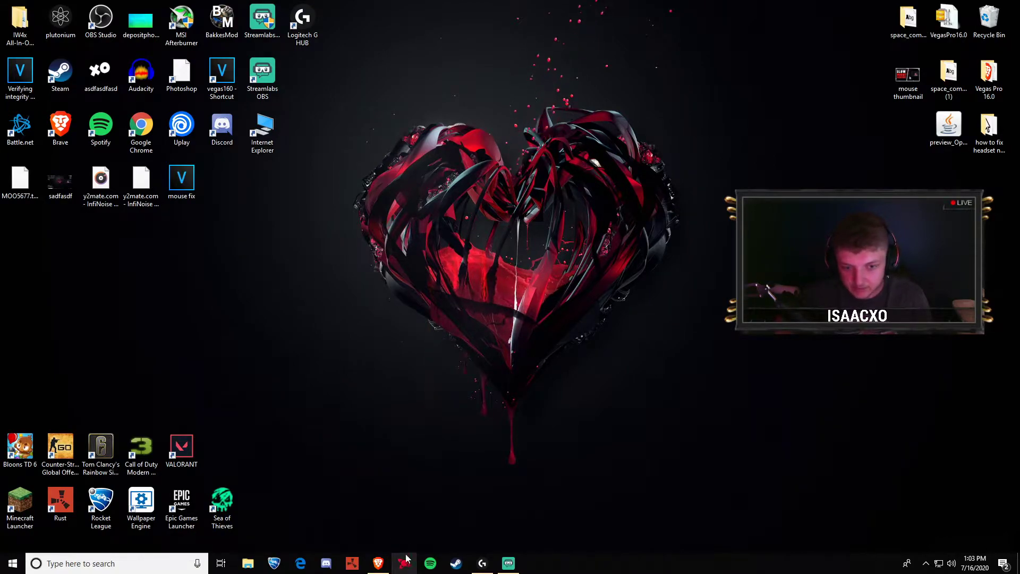
{"action": "right_click", "coordinate": [303, 262]}
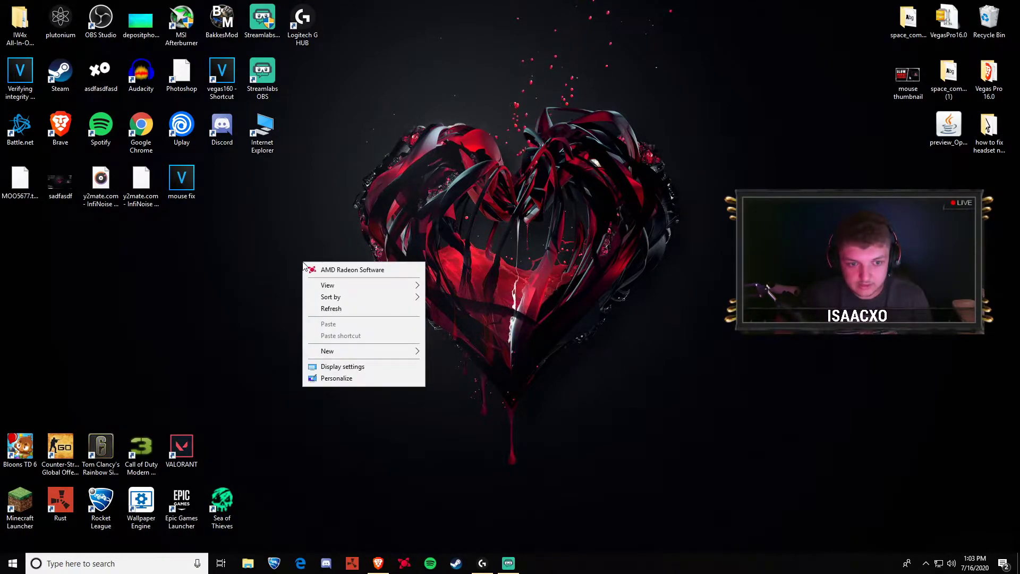
{"action": "left_click", "coordinate": [332, 269]}
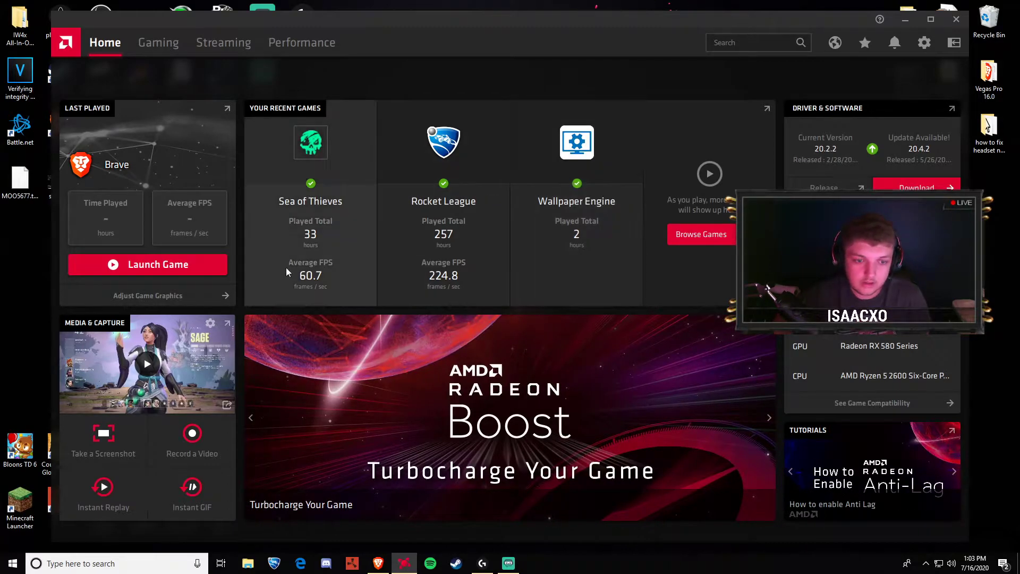
- Open Radeon settings from the Gaming page, maximize the window, and go to Video > General
{"action": "left_click", "coordinate": [162, 38]}
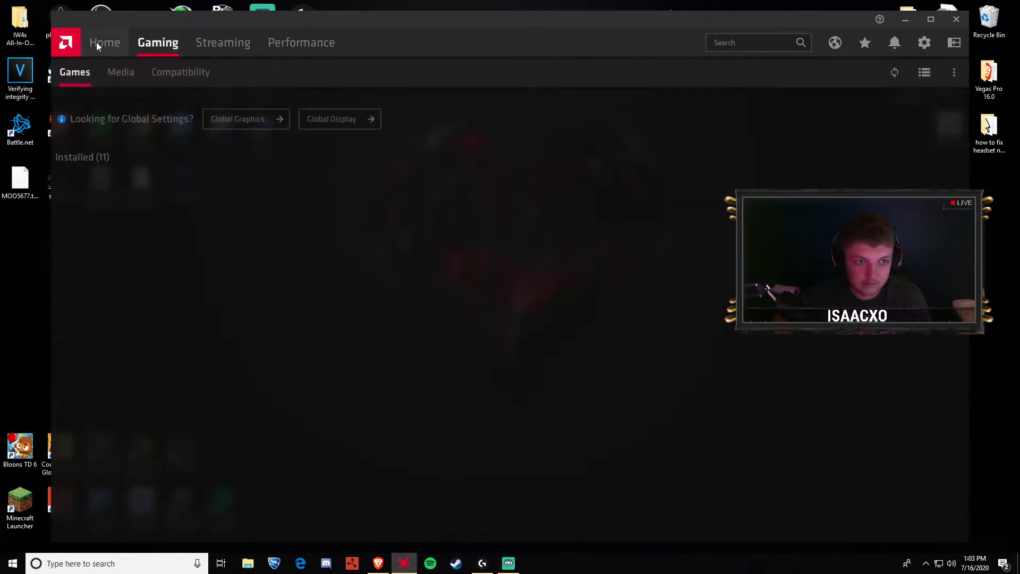
{"action": "left_click", "coordinate": [96, 42]}
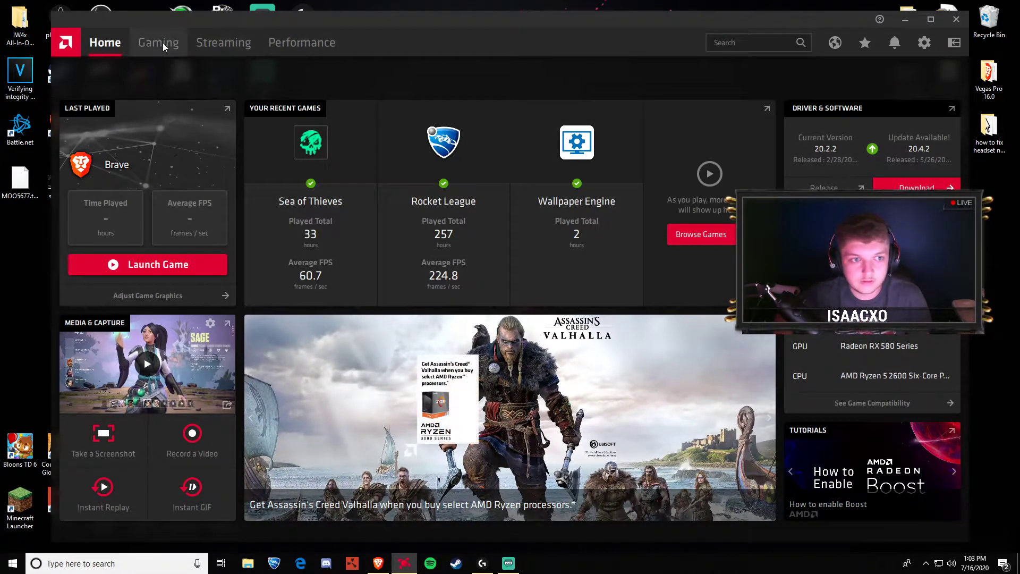
{"action": "left_click", "coordinate": [163, 42]}
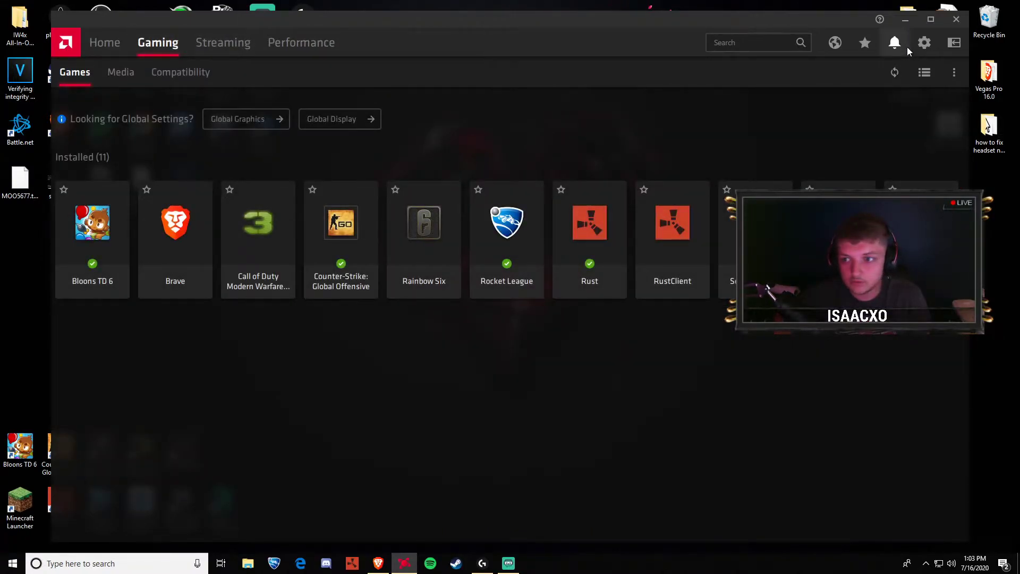
{"action": "left_click", "coordinate": [926, 44]}
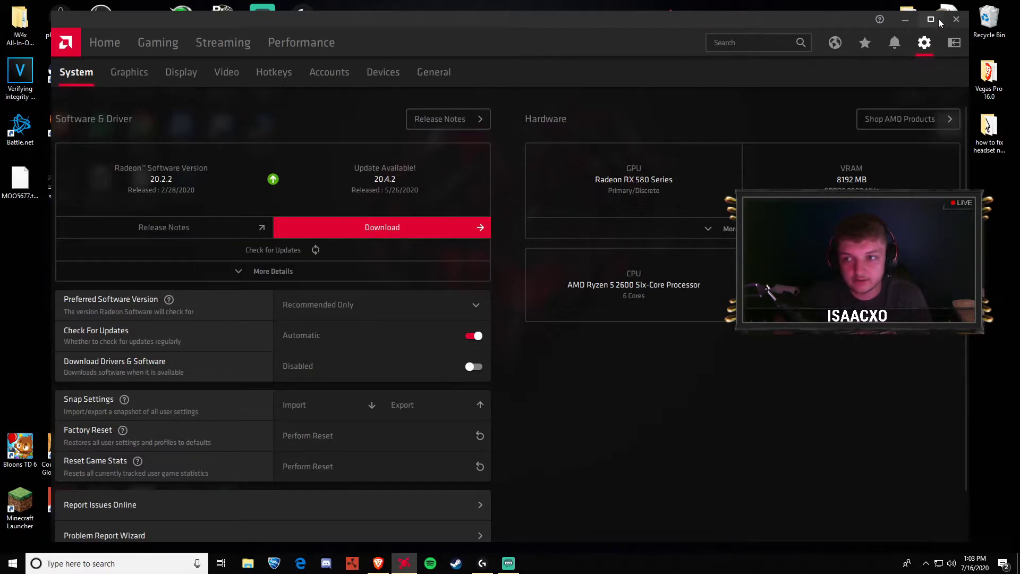
{"action": "left_click", "coordinate": [940, 23]}
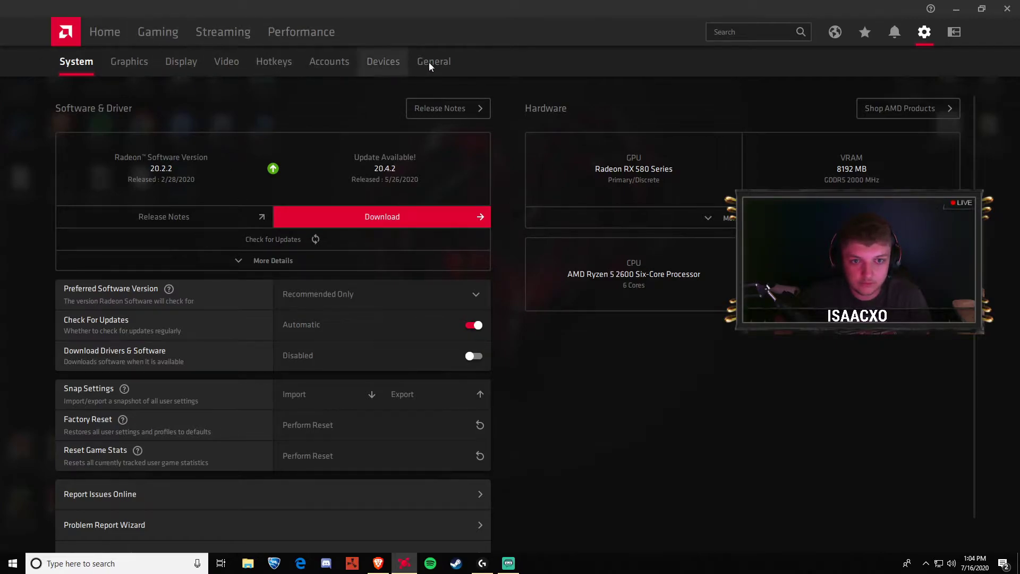
{"action": "left_click", "coordinate": [230, 60]}
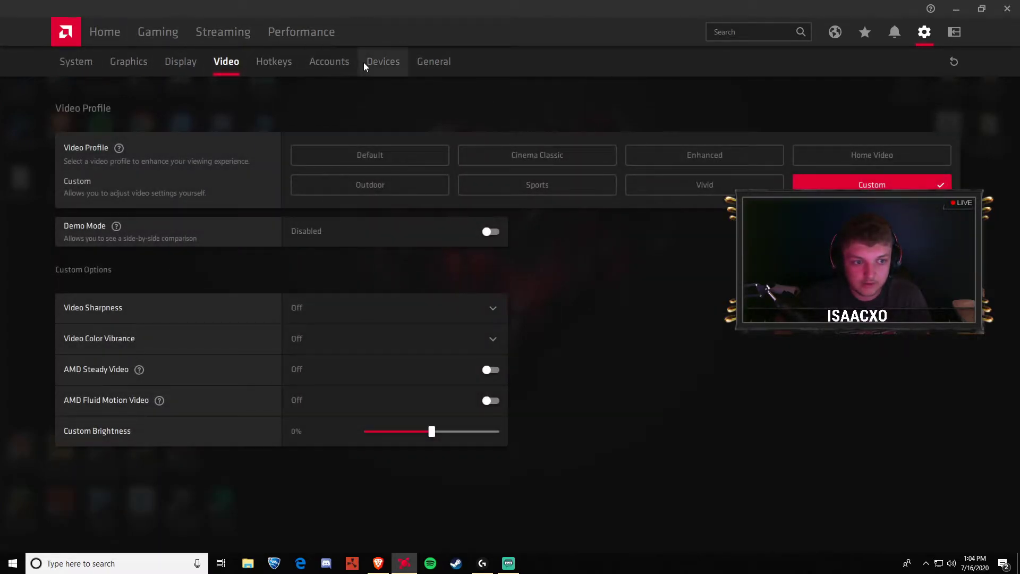
{"action": "left_click", "coordinate": [442, 62]}
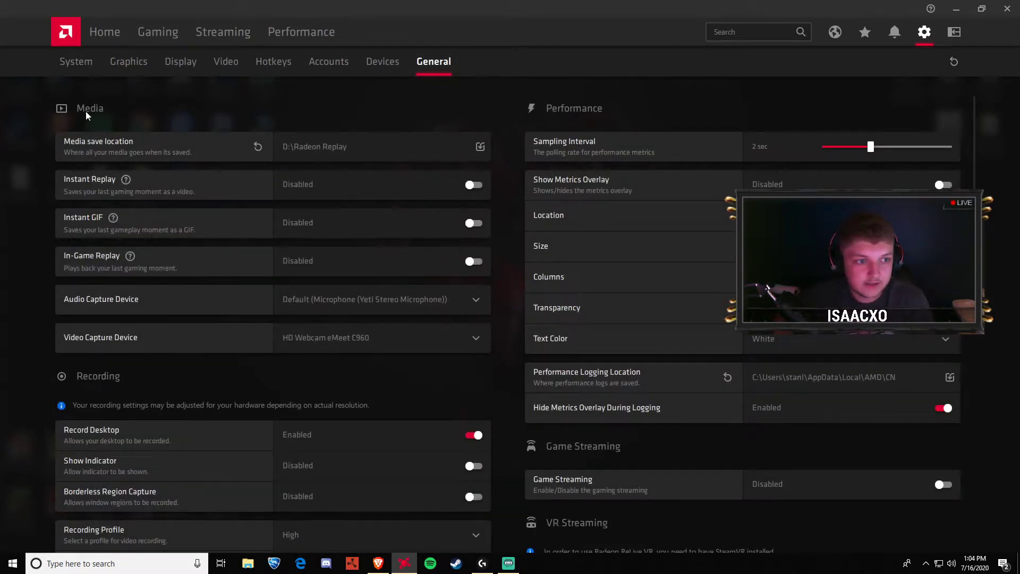
{"action": "scroll", "coordinate": [127, 271], "scroll_direction": "down", "scroll_amount": 5}
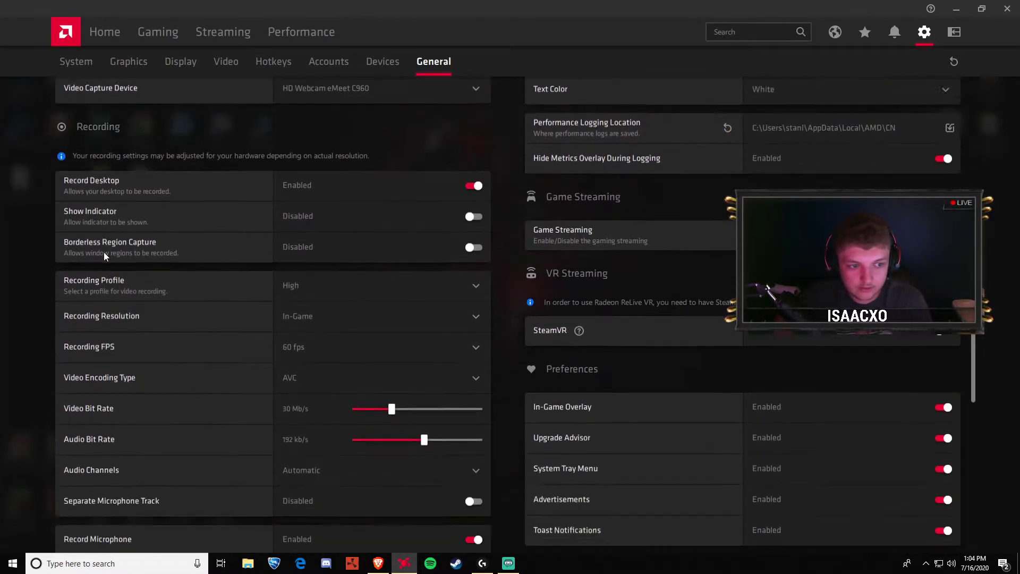
{"action": "scroll", "coordinate": [115, 237], "scroll_direction": "down", "scroll_amount": 6}
{"action": "scroll", "coordinate": [326, 291], "scroll_direction": "up", "scroll_amount": 10}
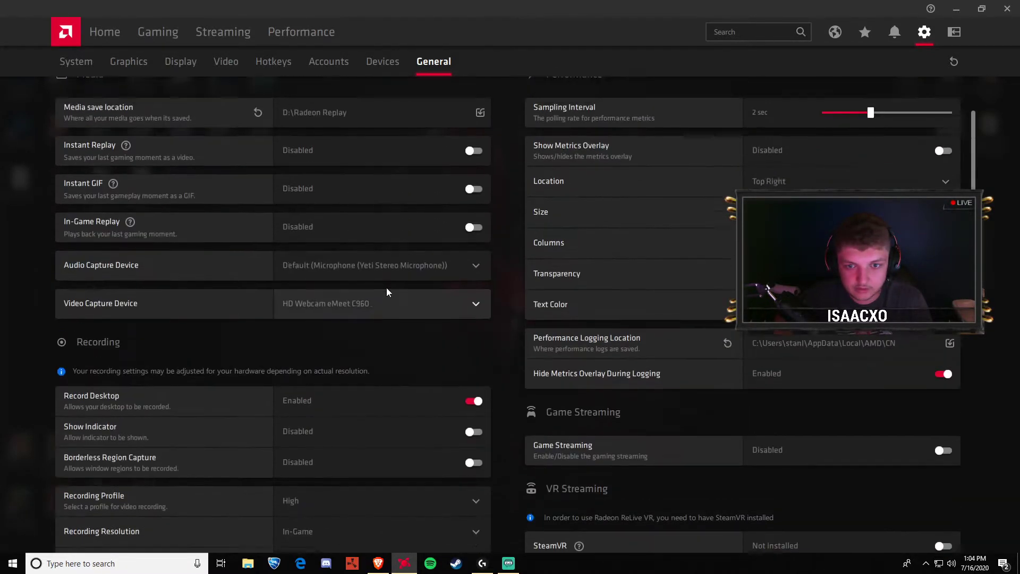
{"action": "scroll", "coordinate": [386, 291], "scroll_direction": "up", "scroll_amount": 1}
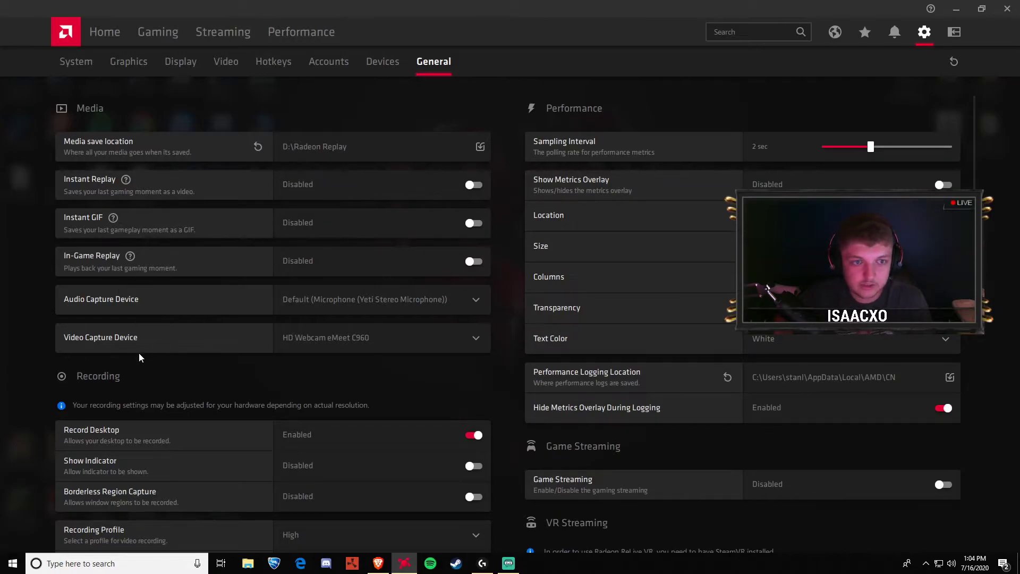
{"action": "scroll", "coordinate": [136, 329], "scroll_direction": "down", "scroll_amount": 4}
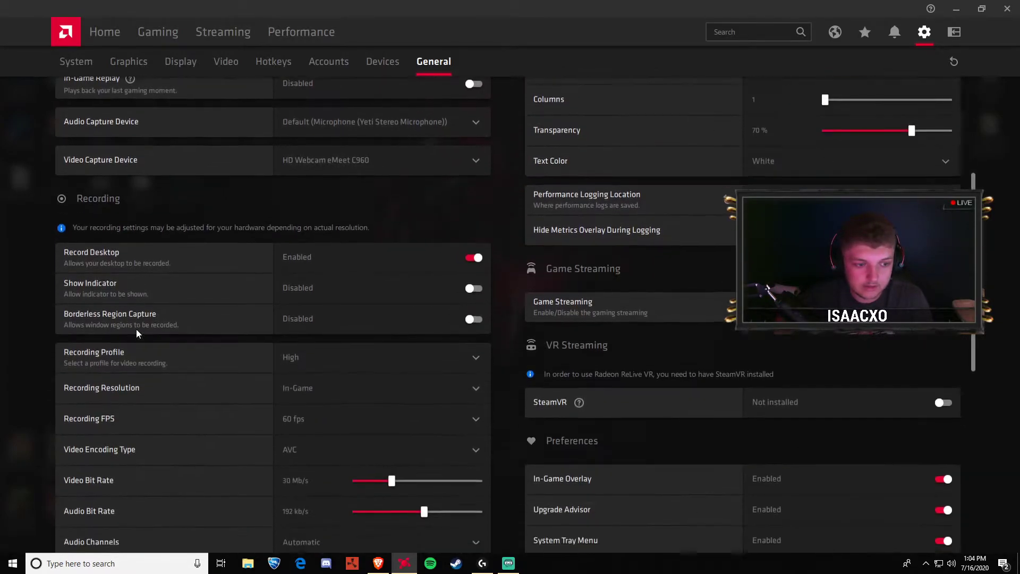
{"action": "scroll", "coordinate": [121, 276], "scroll_direction": "up", "scroll_amount": 4}
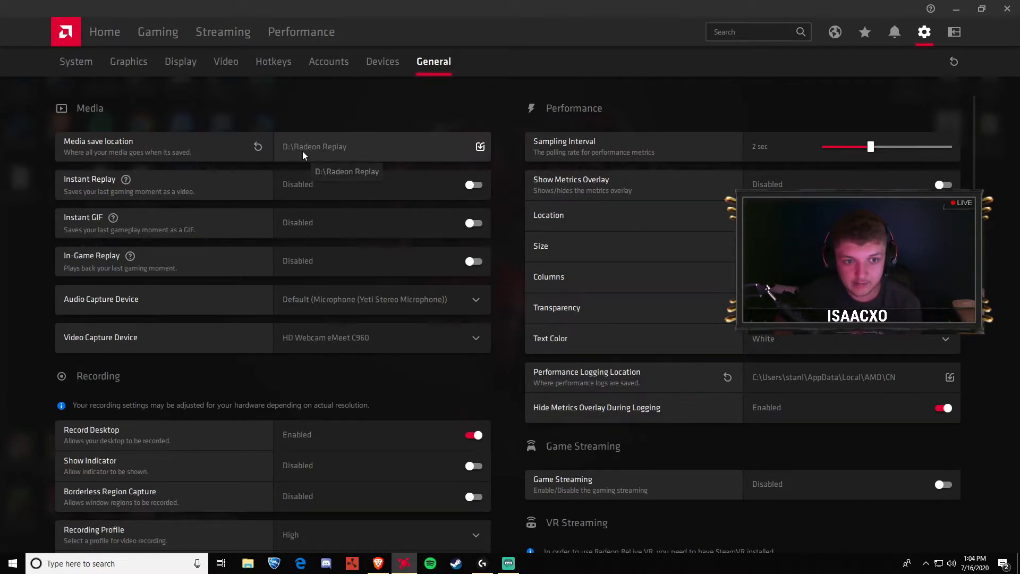
{"action": "left_click", "coordinate": [359, 148]}
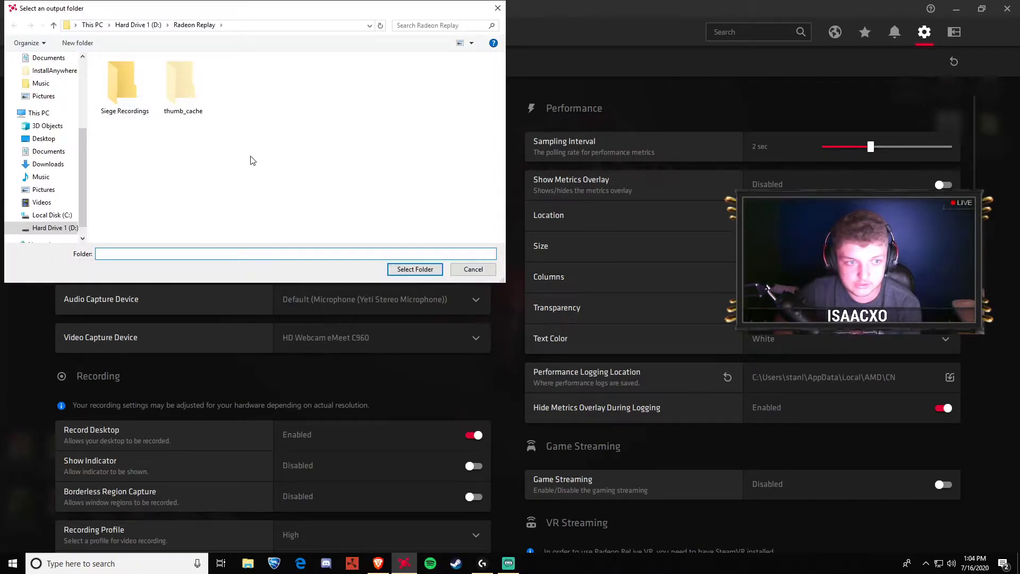
{"action": "left_click", "coordinate": [49, 139]}
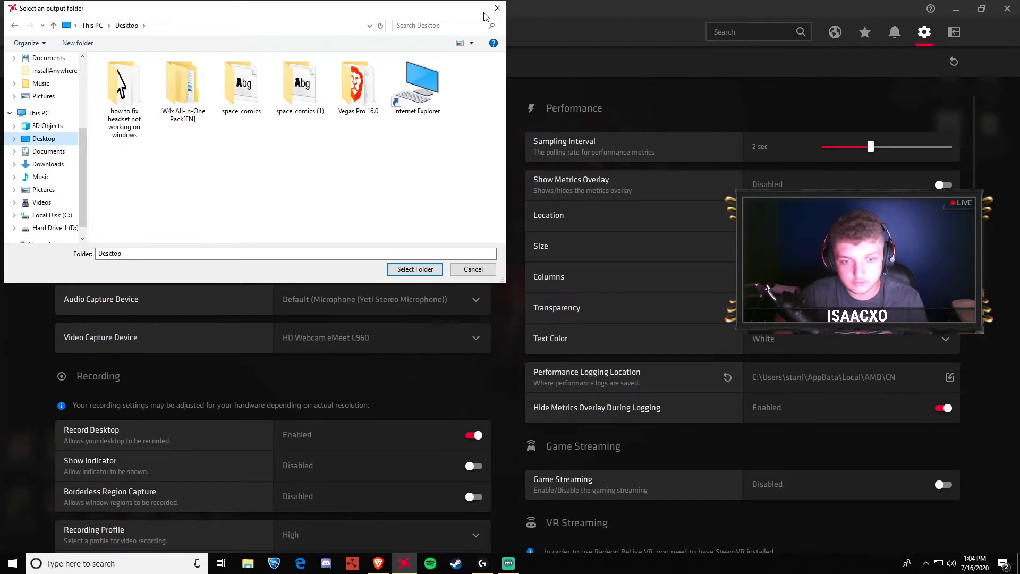
{"action": "left_click", "coordinate": [497, 8]}
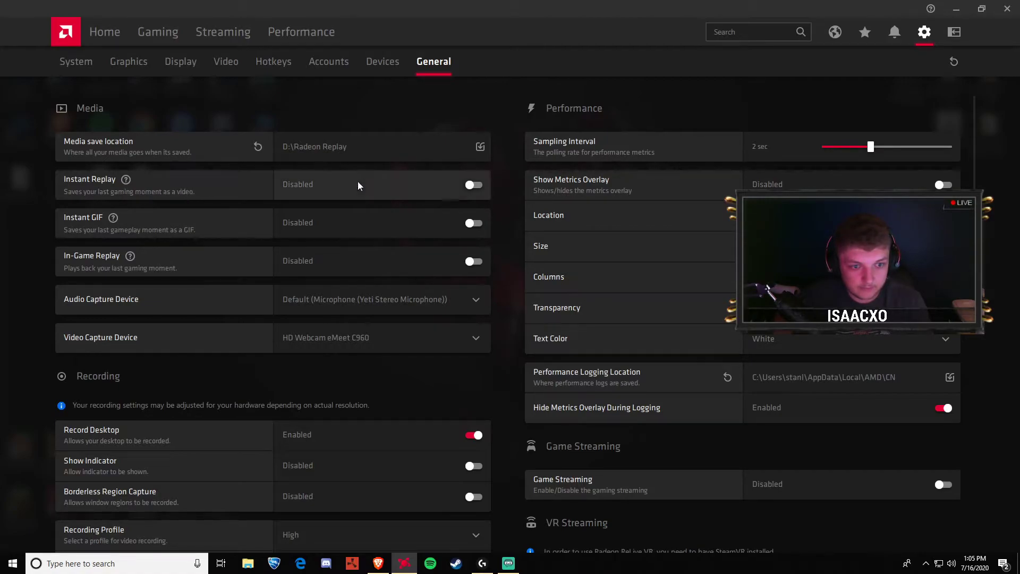
- Enable Instant Replay at 1 min 15 sec and keep the default Yeti microphone as the audio capture device
{"action": "left_click", "coordinate": [475, 185]}
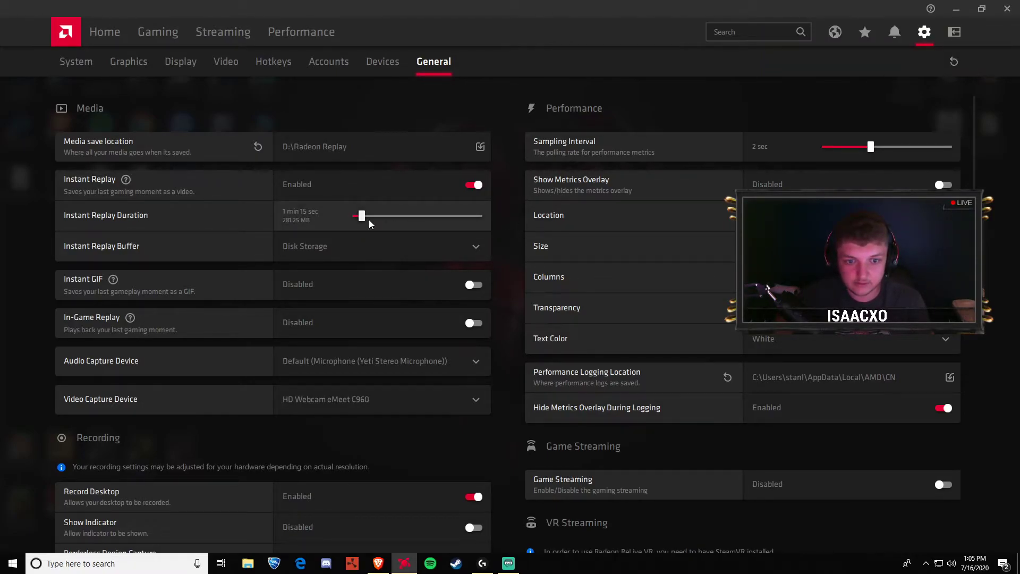
{"action": "mouse_move", "coordinate": [369, 221]}
{"action": "left_mouse_down"}
{"action": "mouse_move", "coordinate": [498, 226]}
{"action": "mouse_move", "coordinate": [362, 226]}
{"action": "left_mouse_up"}
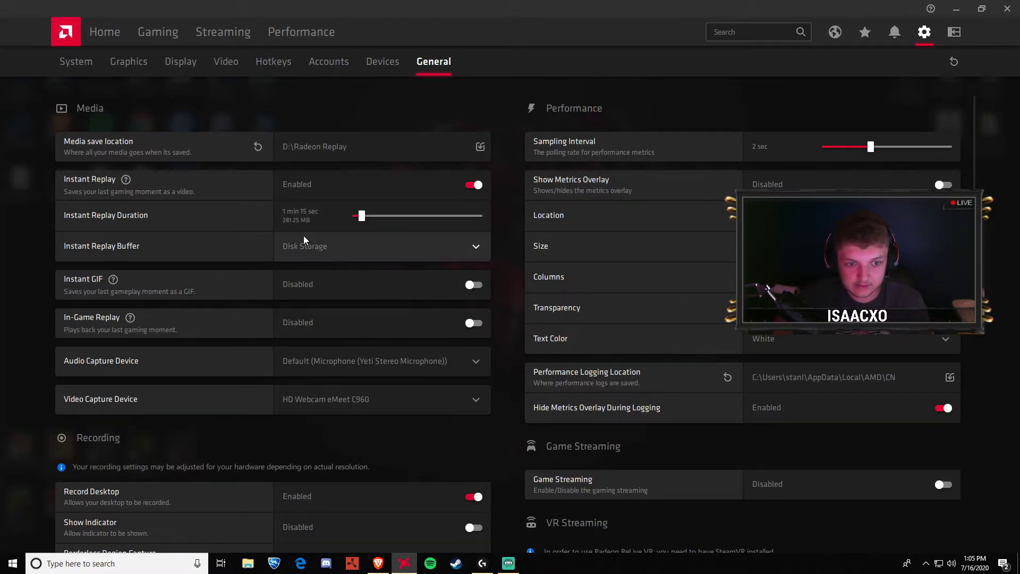
{"action": "scroll", "coordinate": [278, 300], "scroll_direction": "down", "scroll_amount": 3}
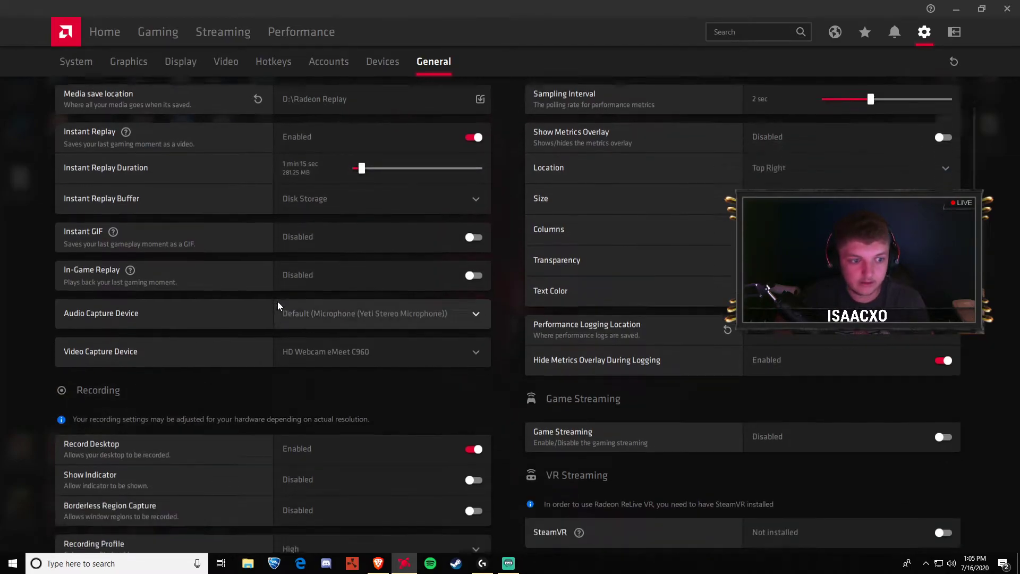
{"action": "scroll", "coordinate": [252, 265], "scroll_direction": "up", "scroll_amount": 2}
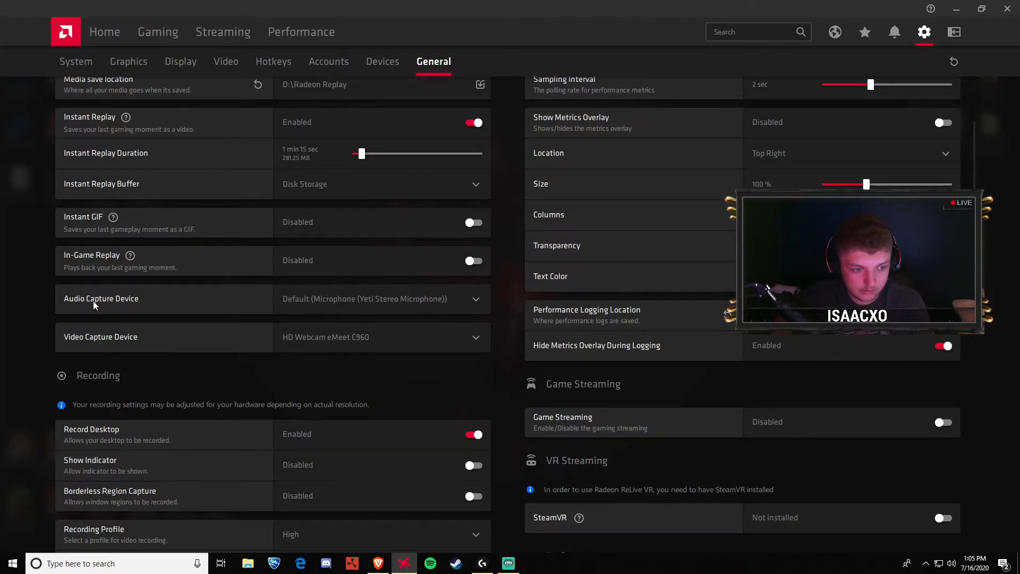
{"action": "left_click", "coordinate": [392, 302]}
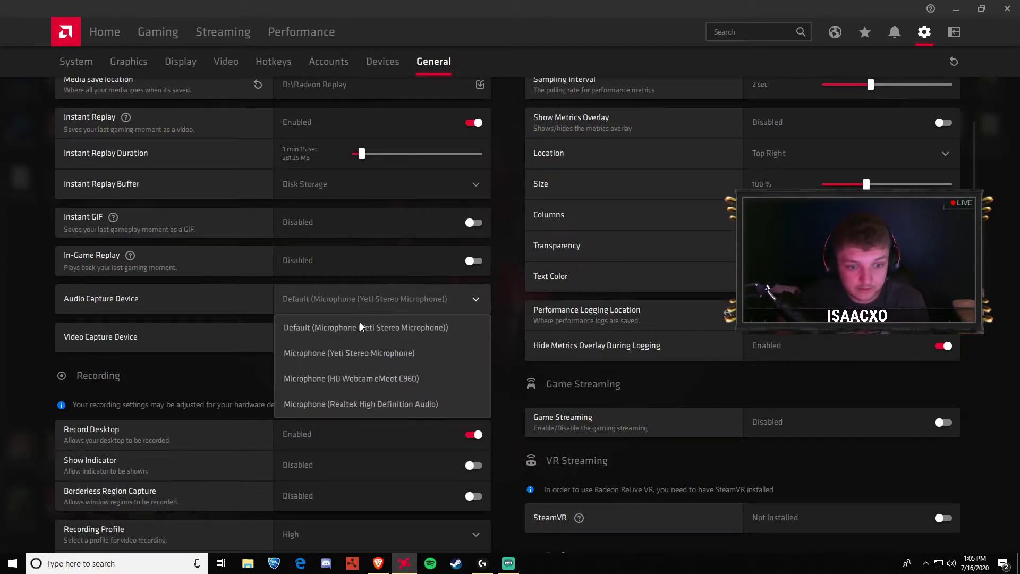
{"action": "left_click", "coordinate": [419, 302]}
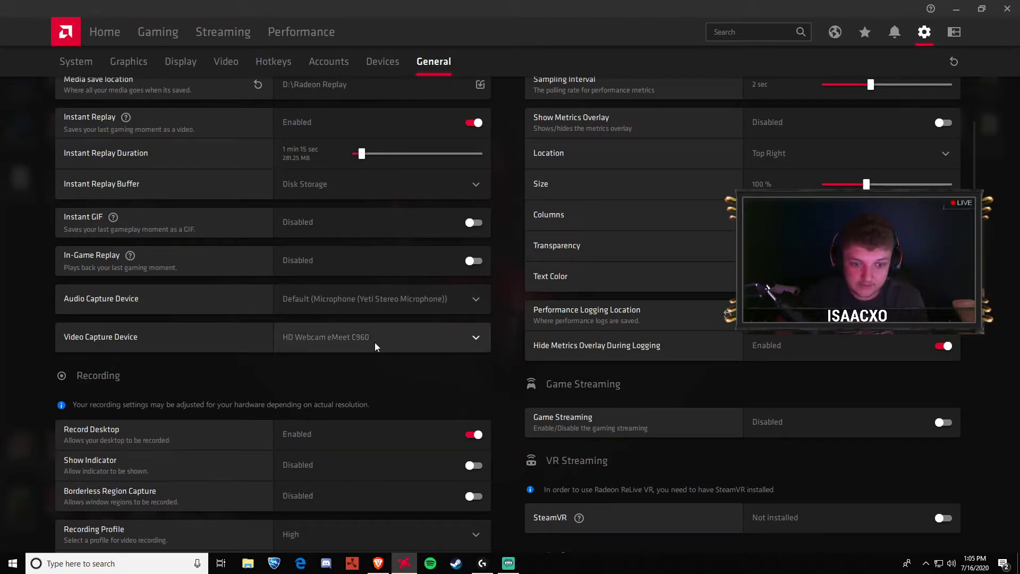
{"action": "left_click", "coordinate": [334, 342]}
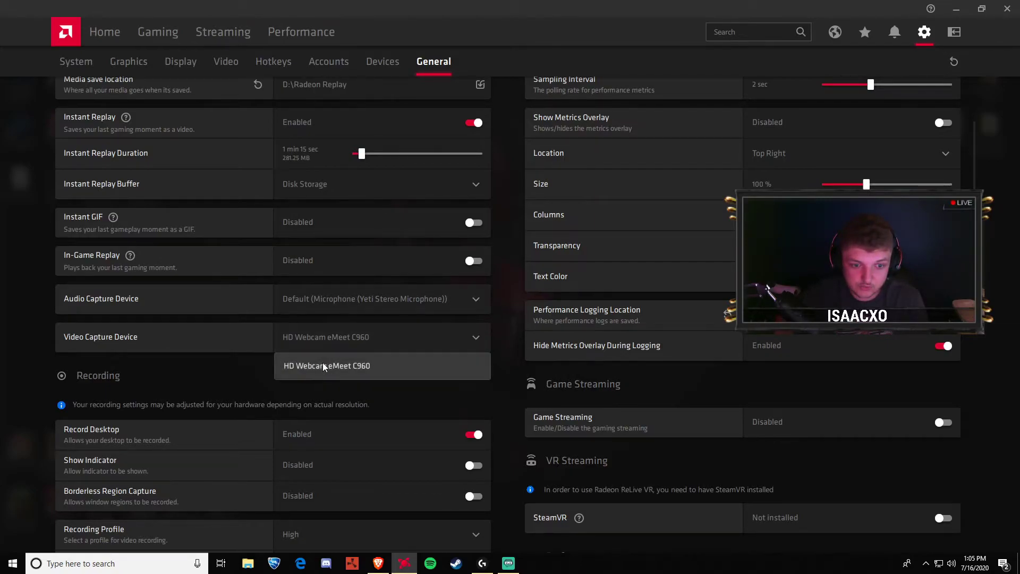
{"action": "left_click", "coordinate": [359, 338]}
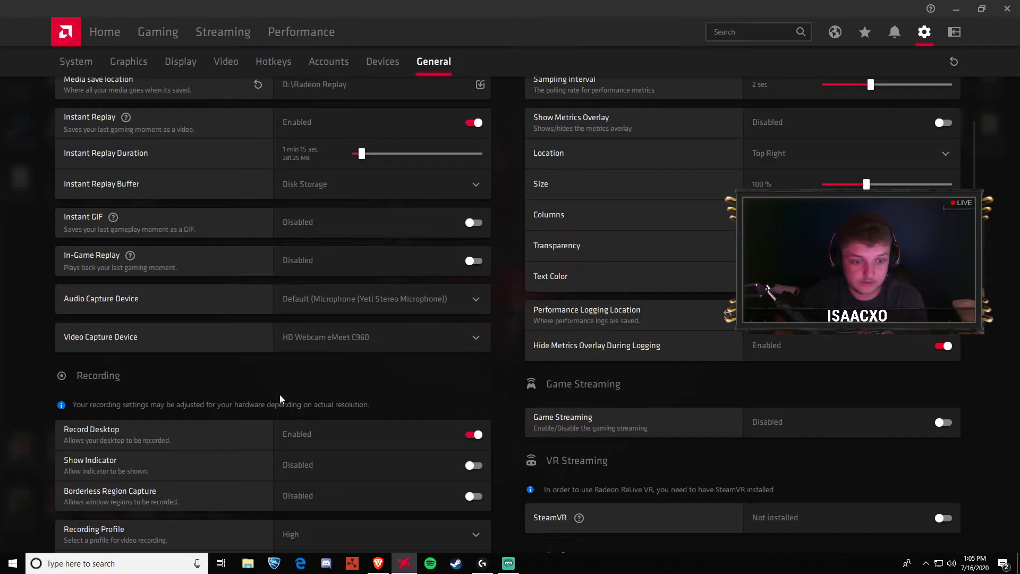
{"action": "scroll", "coordinate": [278, 403], "scroll_direction": "down", "scroll_amount": 2}
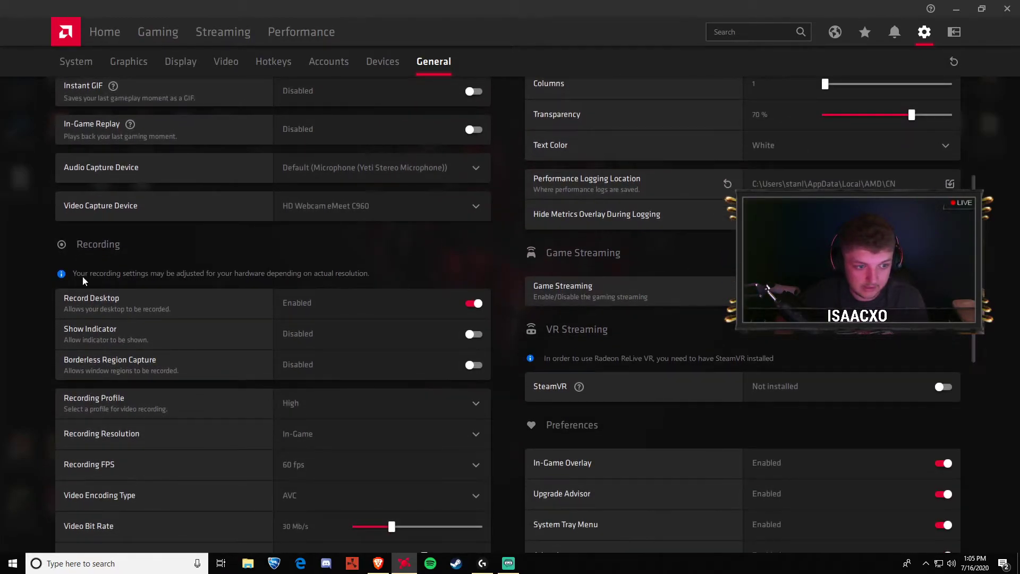
{"action": "scroll", "coordinate": [128, 261], "scroll_direction": "up", "scroll_amount": 1}
{"action": "scroll", "coordinate": [119, 353], "scroll_direction": "down", "scroll_amount": 3}
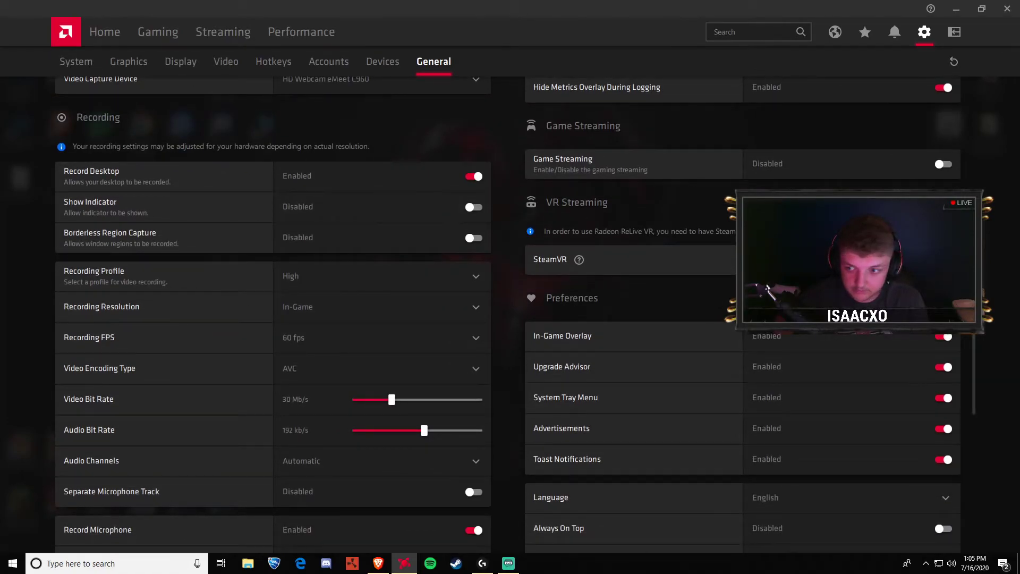
{"action": "scroll", "coordinate": [860, 265], "scroll_direction": "down", "scroll_amount": 1}
{"action": "scroll", "coordinate": [860, 266], "scroll_direction": "down", "scroll_amount": 2}
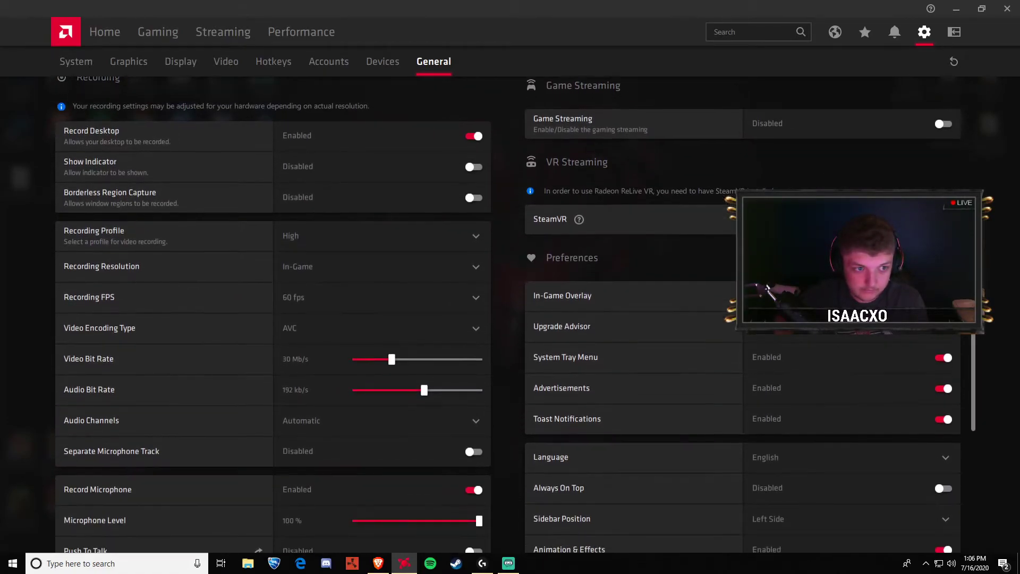
{"action": "scroll", "coordinate": [860, 265], "scroll_direction": "up", "scroll_amount": 1}
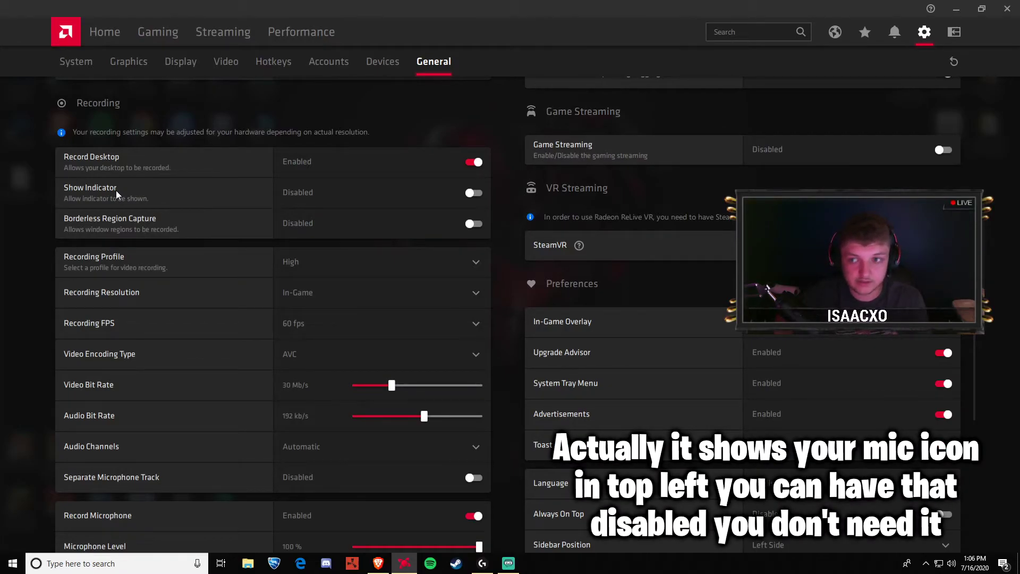
{"action": "left_click", "coordinate": [223, 200]}
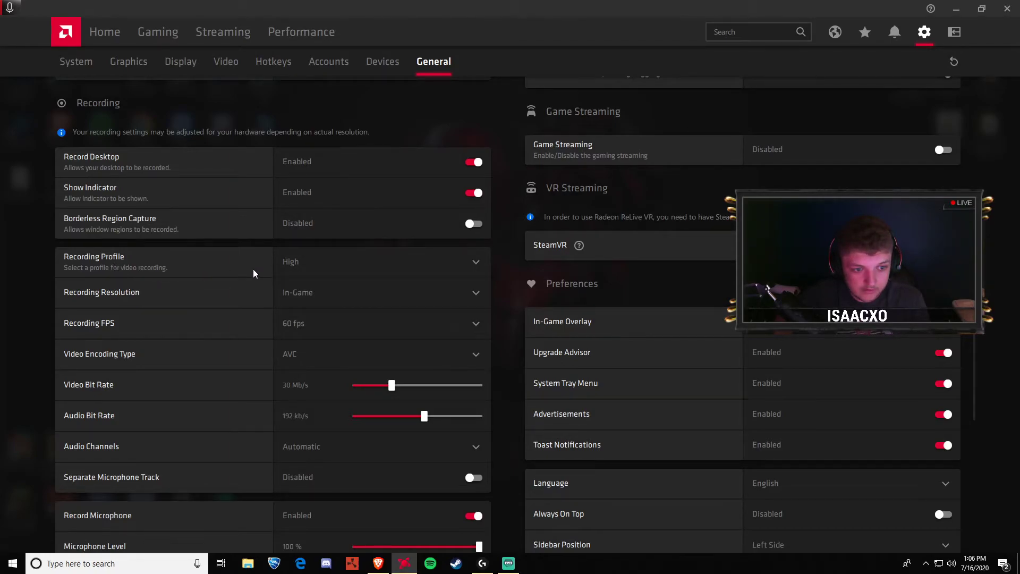
- Keep the recording profile on High and the recording frame rate at 60 fps
{"action": "left_click", "coordinate": [310, 260]}
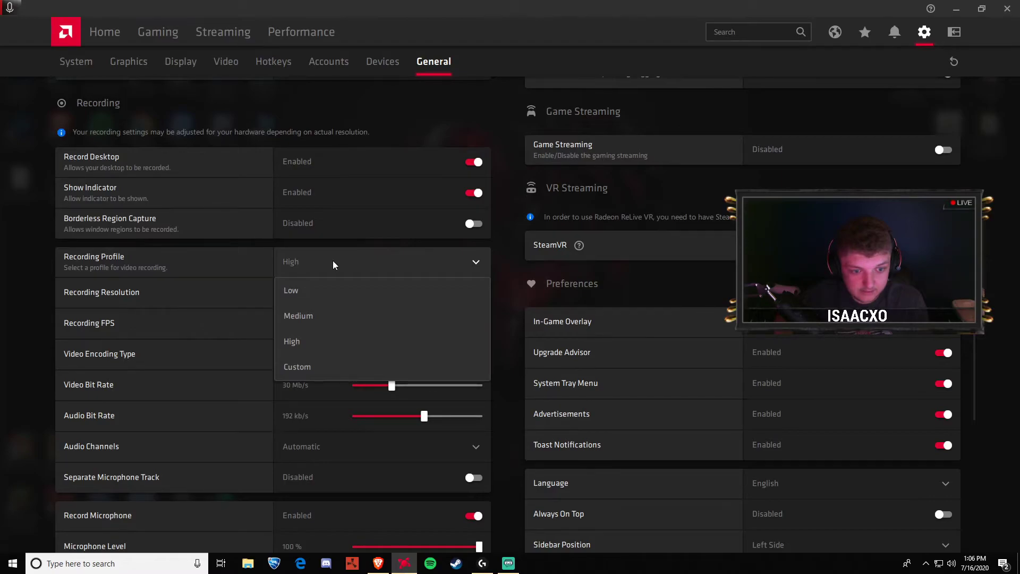
{"action": "left_click", "coordinate": [334, 263]}
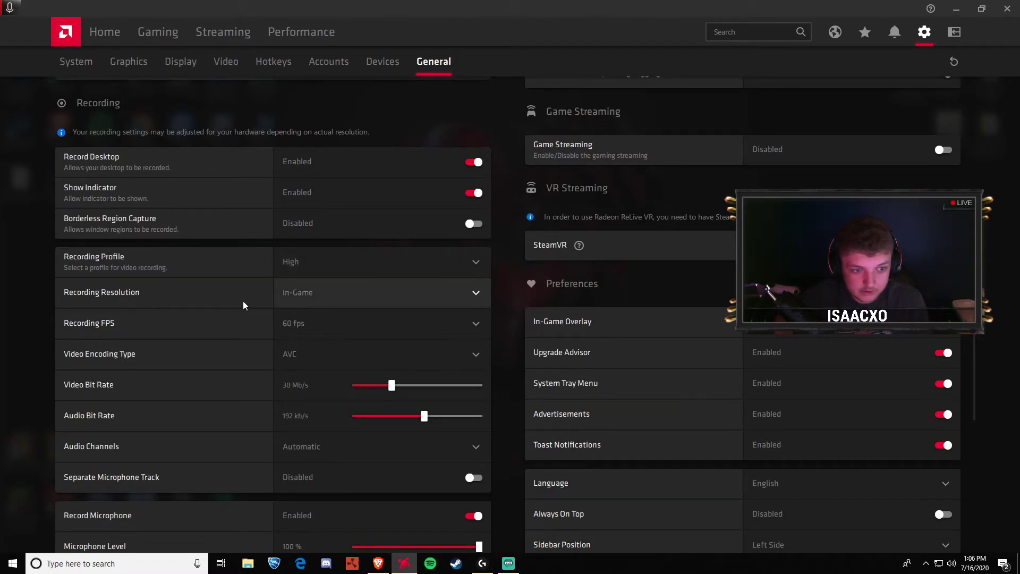
{"action": "scroll", "coordinate": [123, 310], "scroll_direction": "down", "scroll_amount": 2}
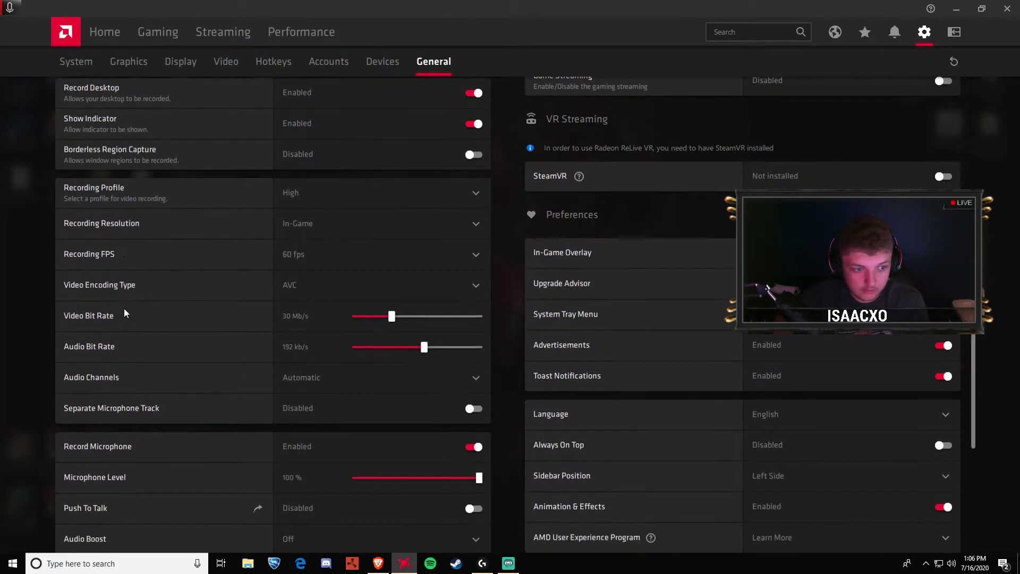
{"action": "left_click", "coordinate": [321, 258]}
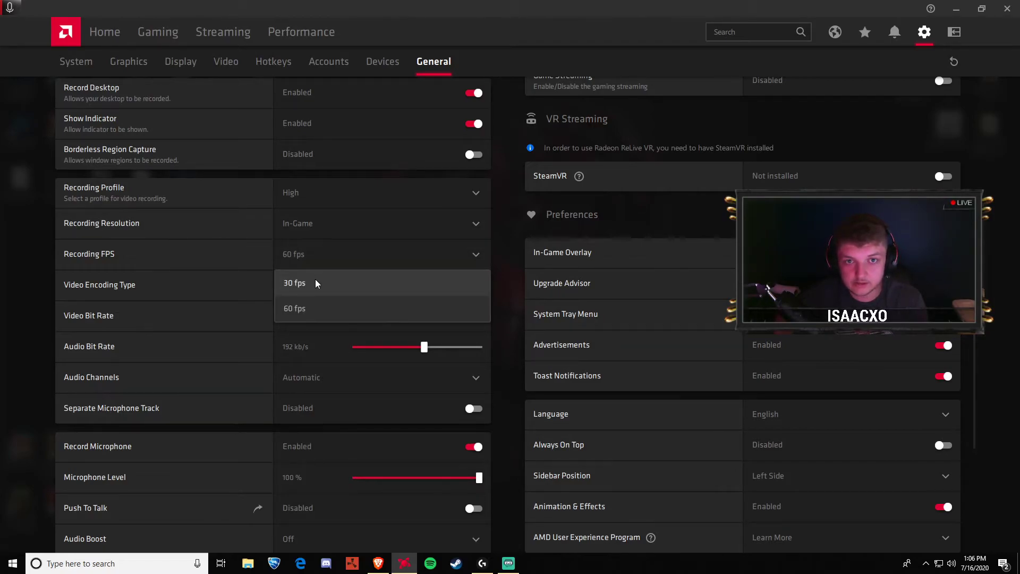
{"action": "left_click", "coordinate": [346, 255]}
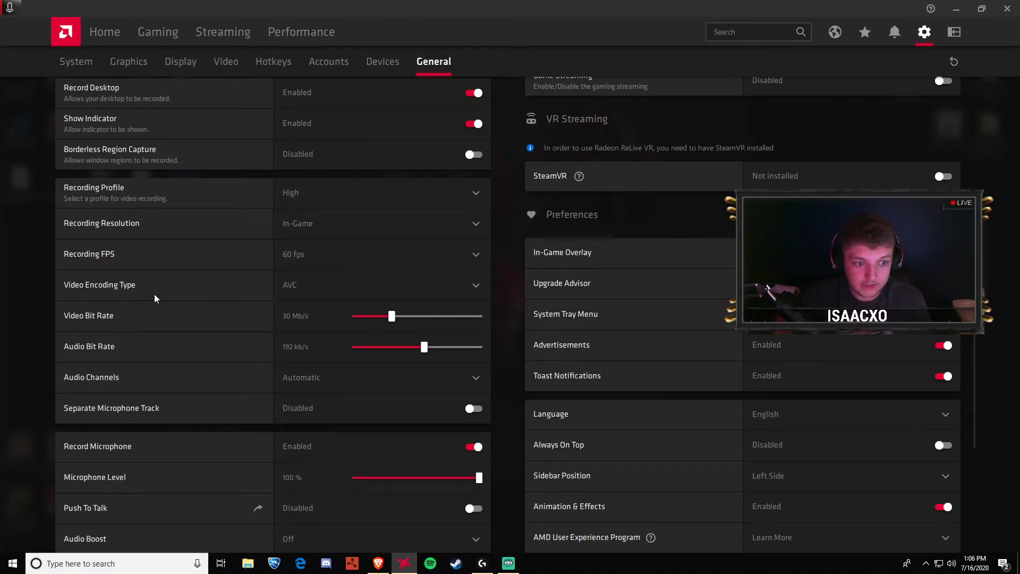
- Keep AVC as the video encoding type for recordings
{"action": "left_click", "coordinate": [313, 286]}
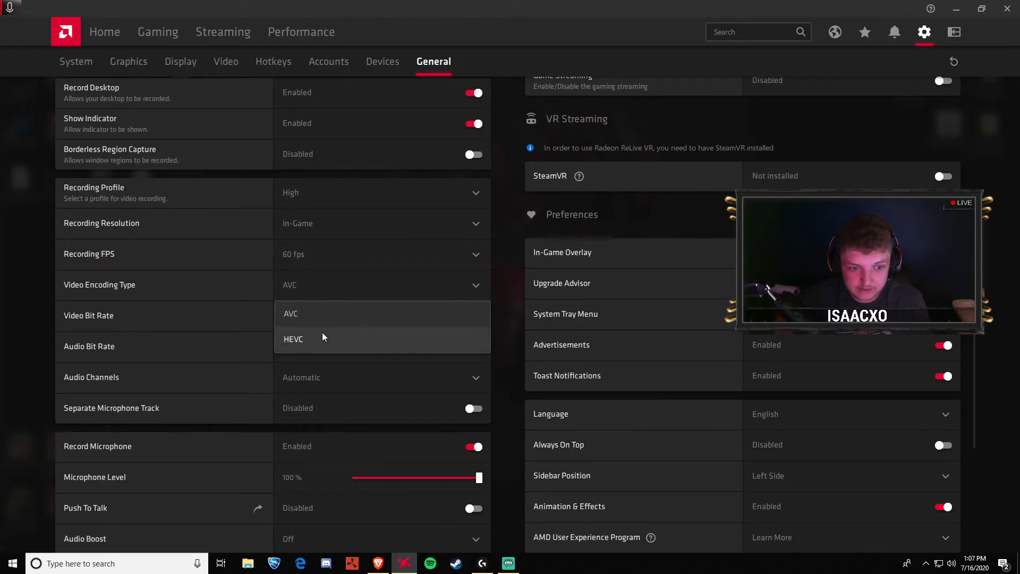
{"action": "left_click", "coordinate": [318, 316]}
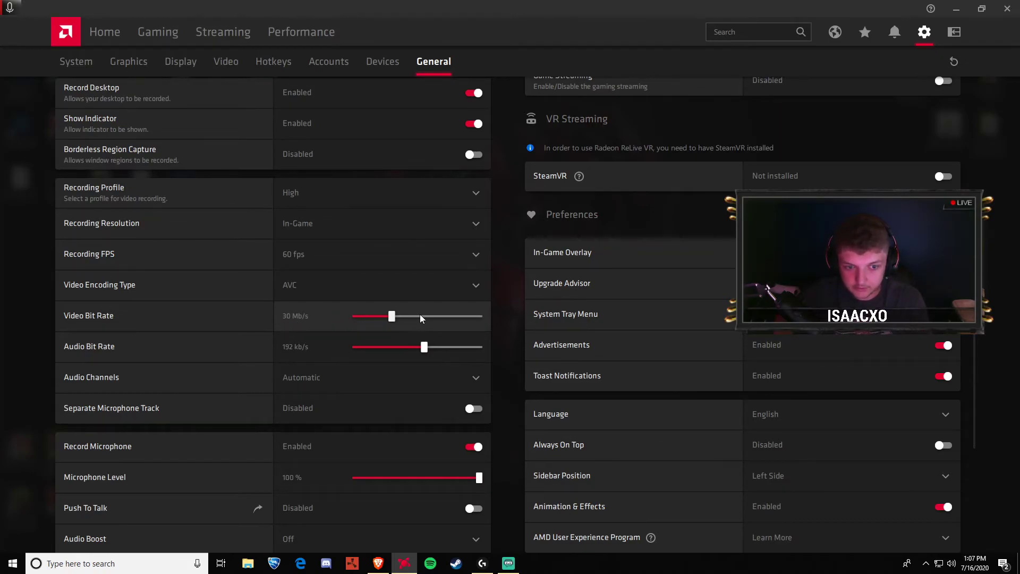
{"action": "scroll", "coordinate": [142, 360], "scroll_direction": "down", "scroll_amount": 2}
{"action": "scroll", "coordinate": [142, 359], "scroll_direction": "down", "scroll_amount": 1}
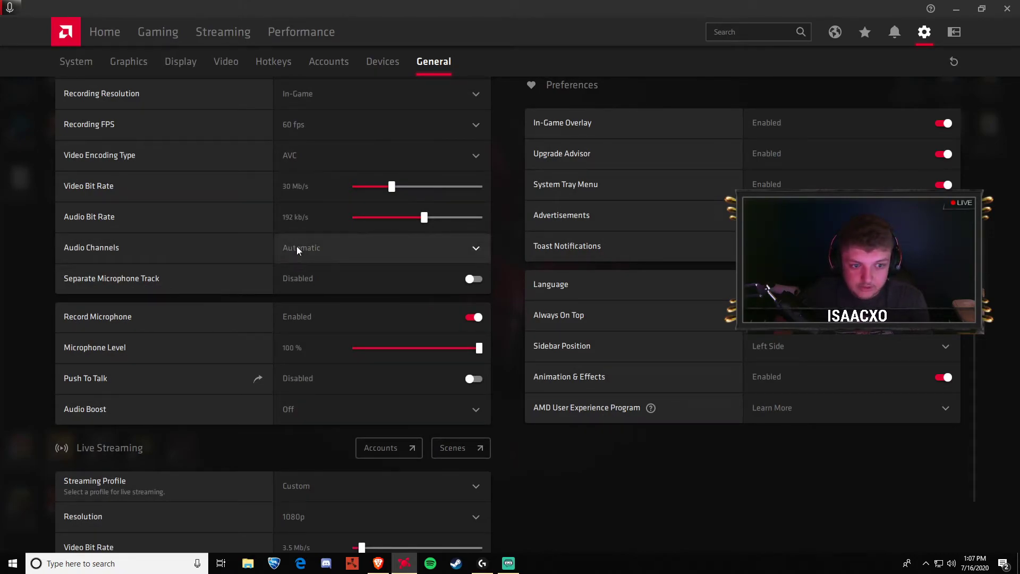
{"action": "left_click", "coordinate": [335, 252]}
{"action": "left_click", "coordinate": [334, 251]}
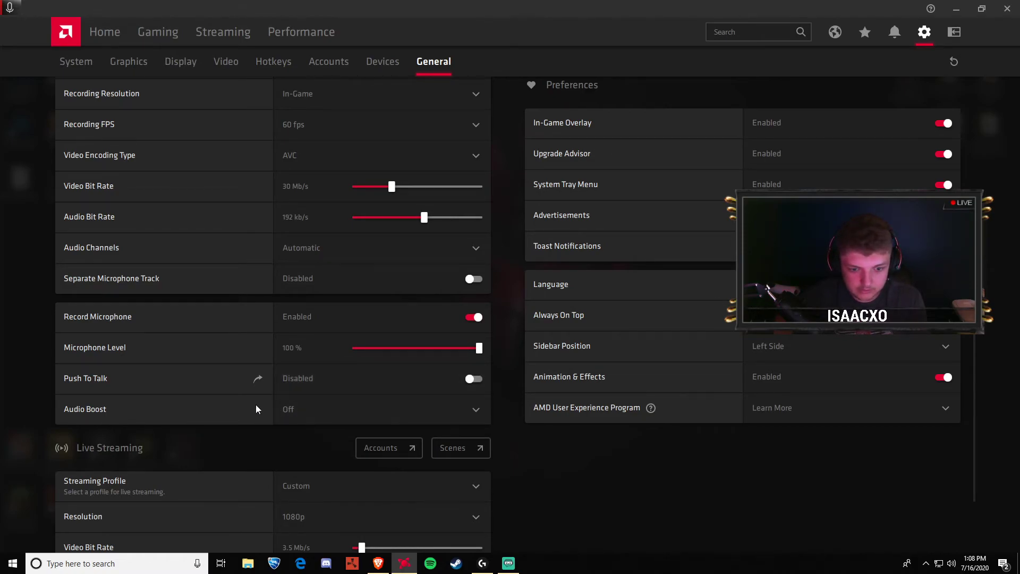
{"action": "scroll", "coordinate": [255, 404], "scroll_direction": "up", "scroll_amount": 6}
{"action": "scroll", "coordinate": [255, 404], "scroll_direction": "down", "scroll_amount": 3}
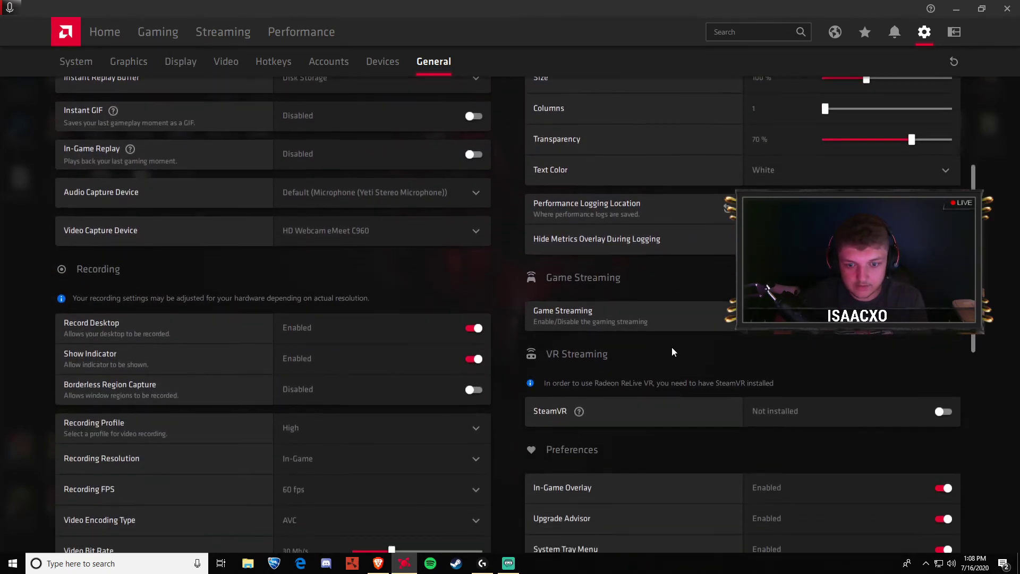
{"action": "left_click_drag", "start_coordinate": [973, 324], "coordinate": [950, 234]}
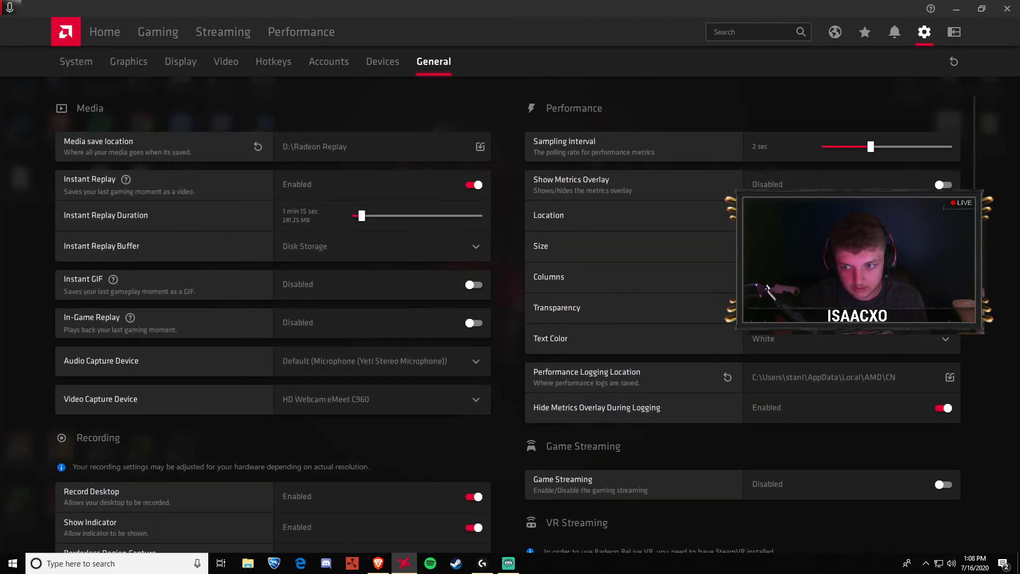
{"action": "left_click_drag", "start_coordinate": [975, 183], "coordinate": [968, 156]}
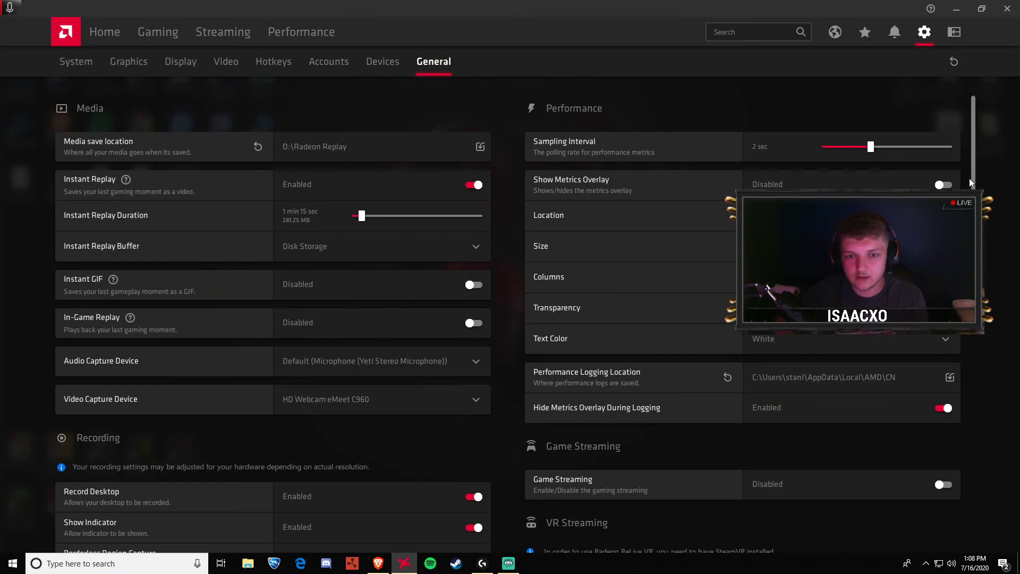
{"action": "left_click_drag", "start_coordinate": [970, 178], "coordinate": [953, 153]}
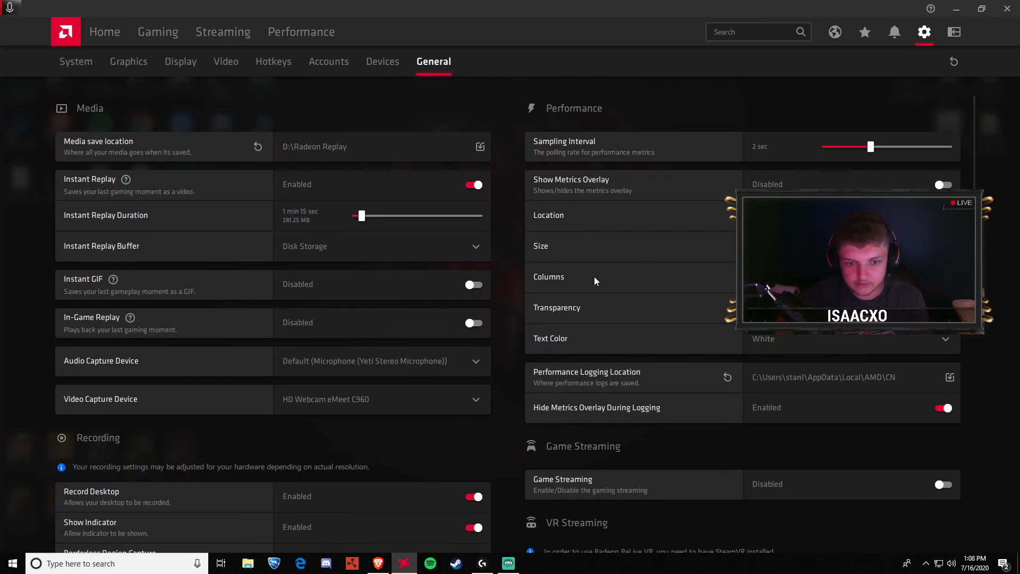
{"action": "scroll", "coordinate": [380, 422], "scroll_direction": "down", "scroll_amount": 4}
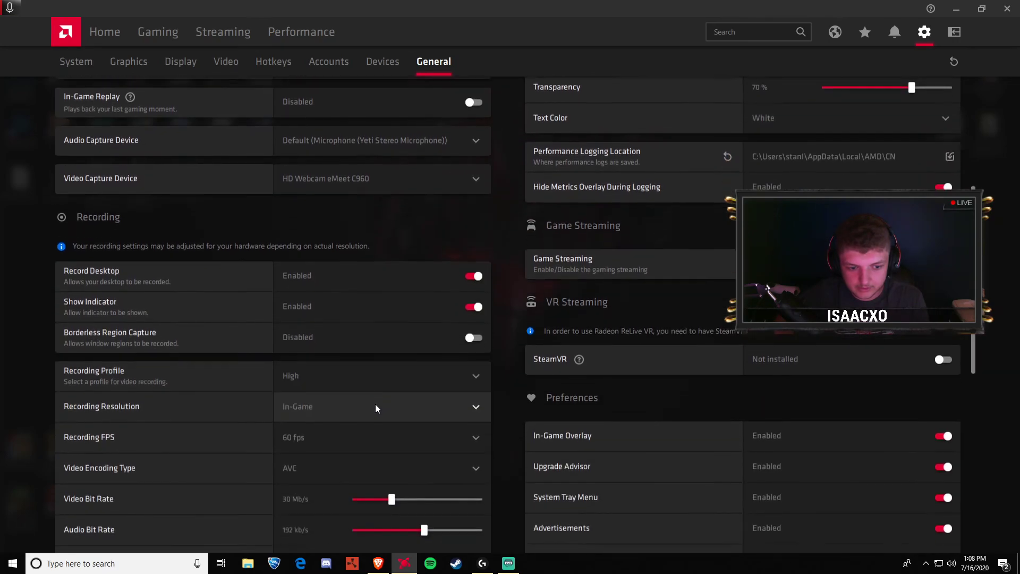
{"action": "scroll", "coordinate": [376, 407], "scroll_direction": "down", "scroll_amount": 4}
{"action": "scroll", "coordinate": [387, 415], "scroll_direction": "up", "scroll_amount": 8}
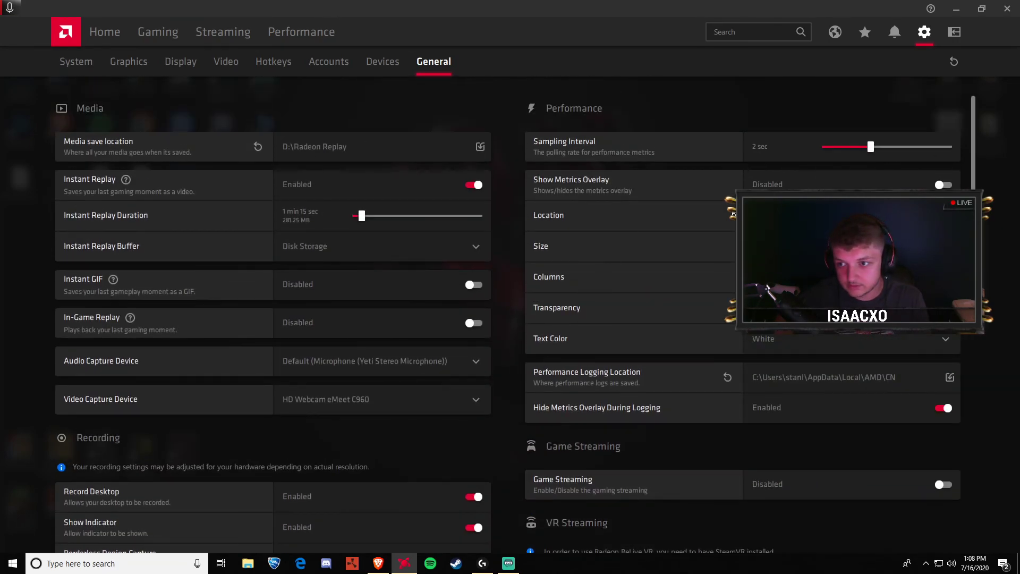
{"action": "scroll", "coordinate": [975, 174], "scroll_direction": "down", "scroll_amount": 1}
{"action": "scroll", "coordinate": [975, 160], "scroll_direction": "up", "scroll_amount": 1}
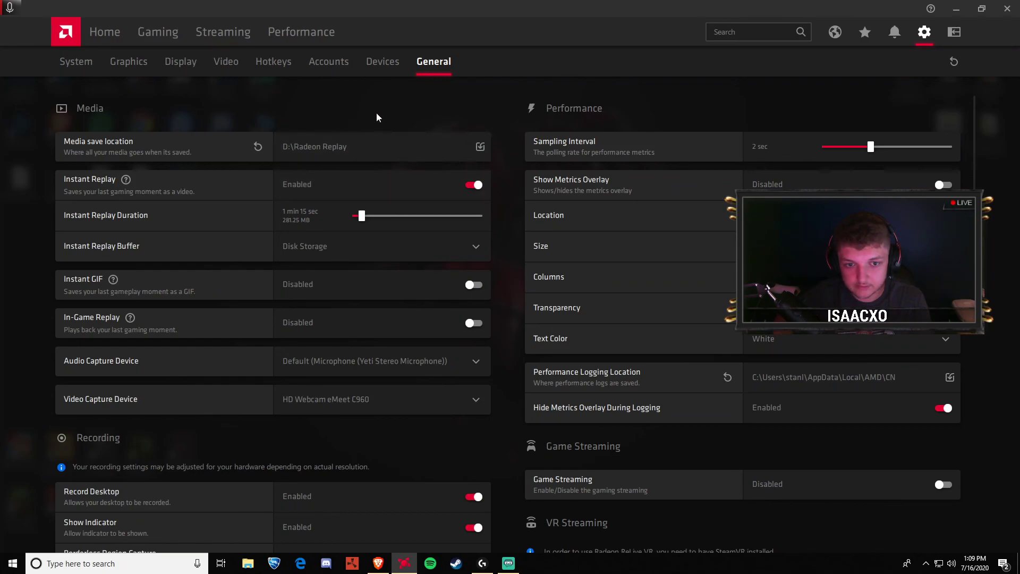
{"action": "scroll", "coordinate": [282, 280], "scroll_direction": "down", "scroll_amount": 6}
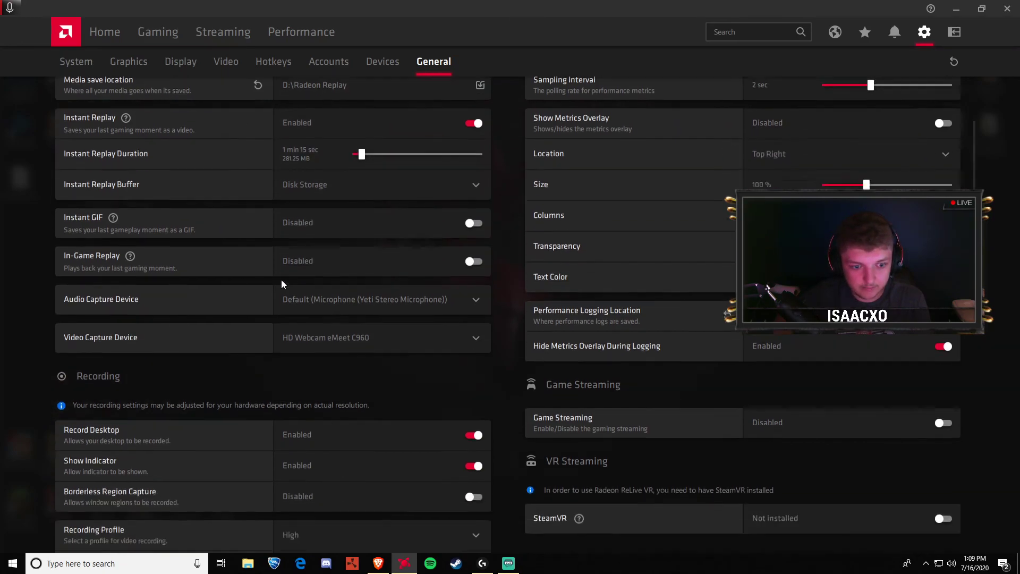
{"action": "scroll", "coordinate": [279, 276], "scroll_direction": "up", "scroll_amount": 10}
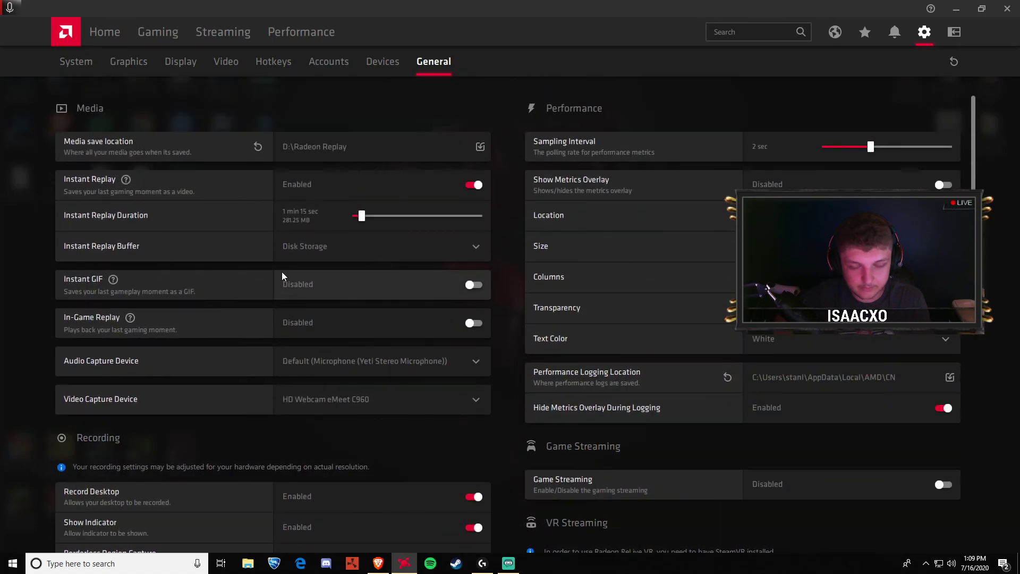